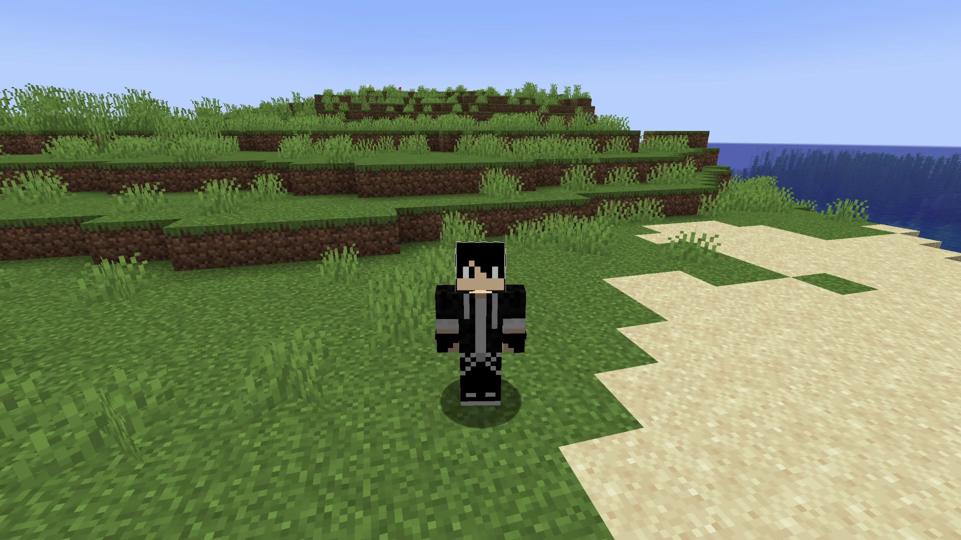
Step: Walk the character forward across the grass toward the hills, then exit to the desktop
key("s")
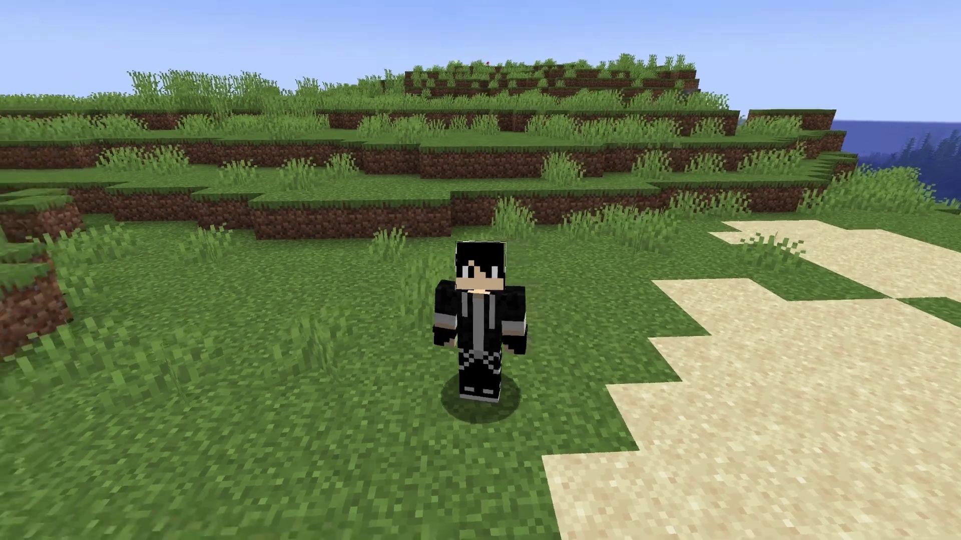
mouse_move(480, 270)
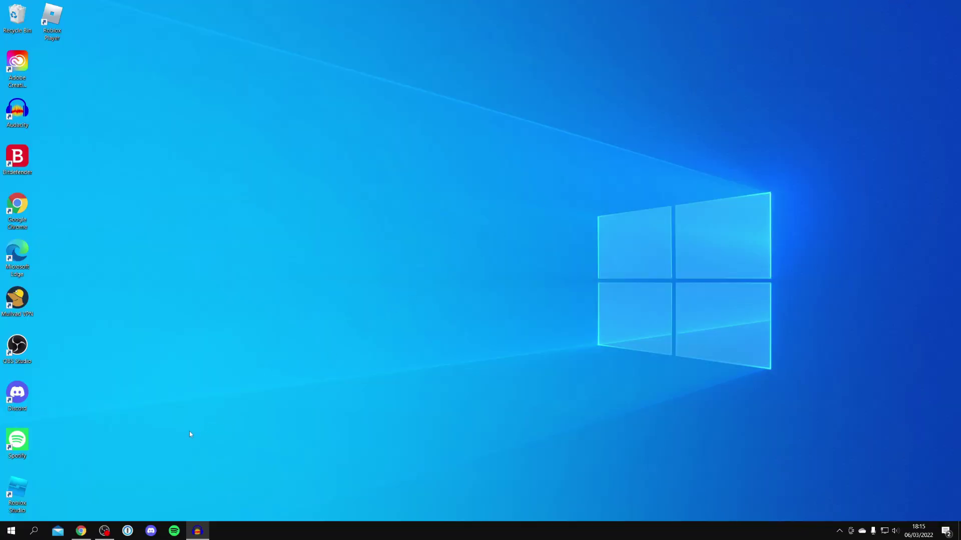
Step: Search Google in Chrome for 'optifine' and open the optifine.net result
left_click(81, 531)
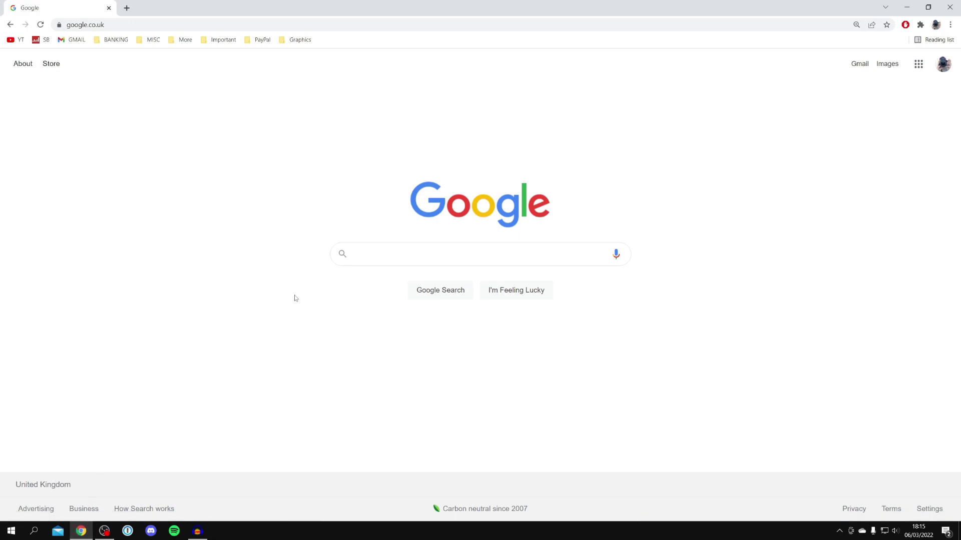
type("optifine")
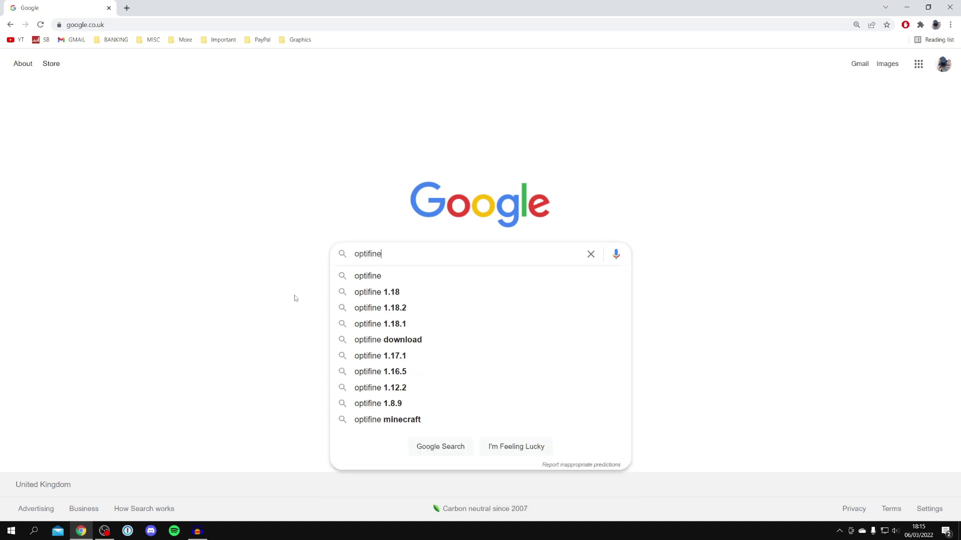
key("Return")
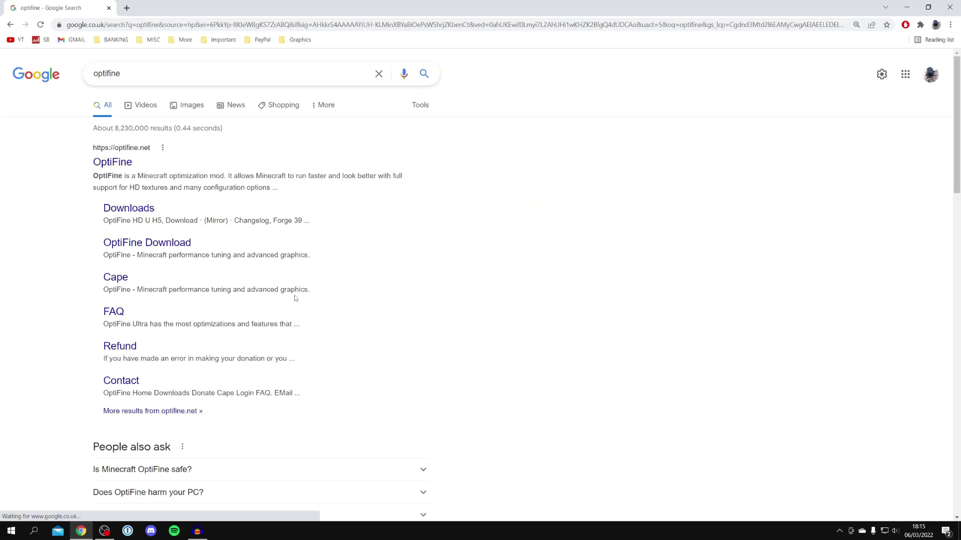
left_click(118, 163)
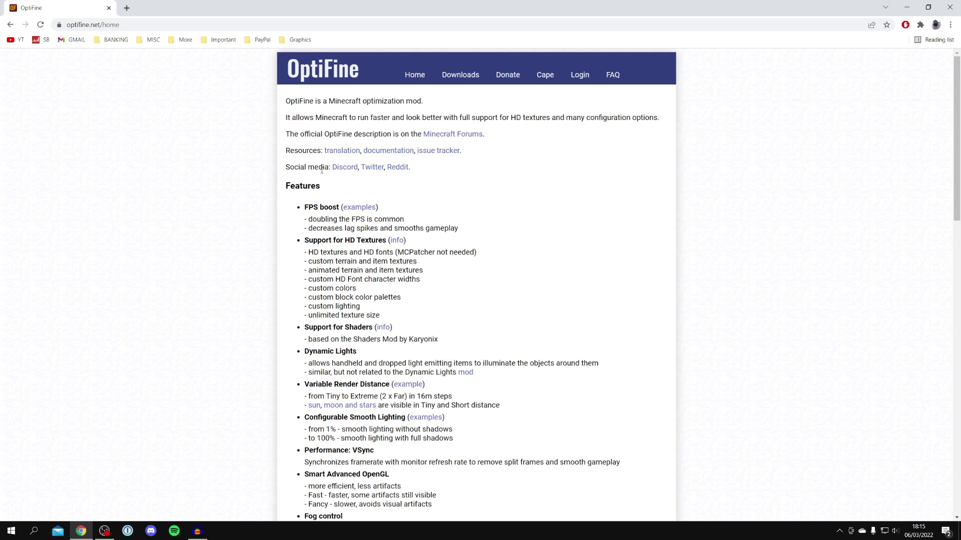
Step: On Downloads with all versions listed, download OptiFine HD U H5 for Minecraft 1.18.1
left_click(458, 79)
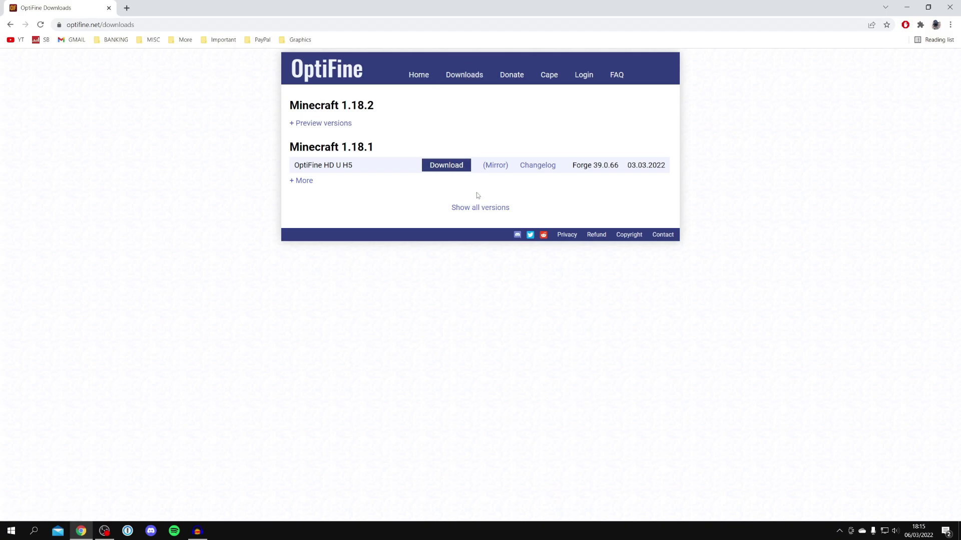
left_click(478, 207)
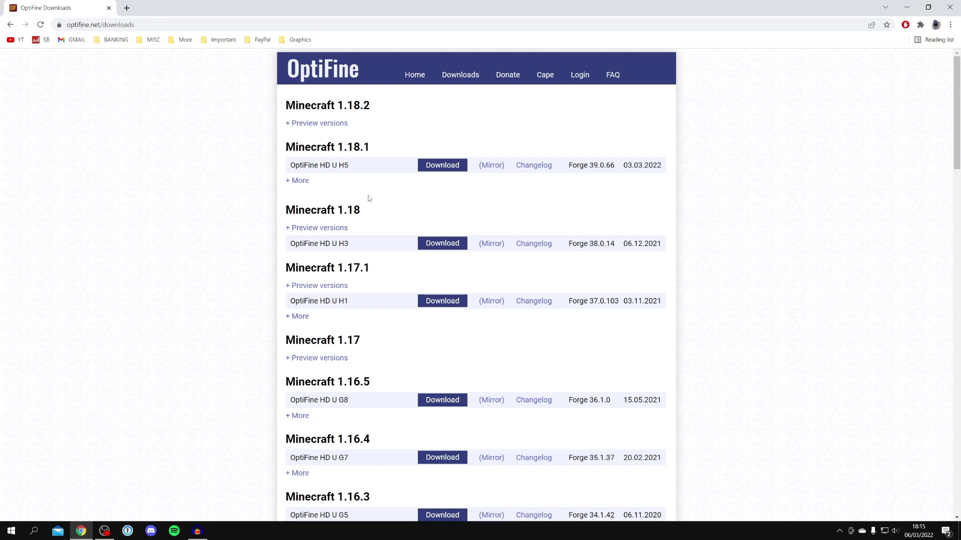
scroll(361, 252, "down", 2)
scroll(366, 383, "up", 2)
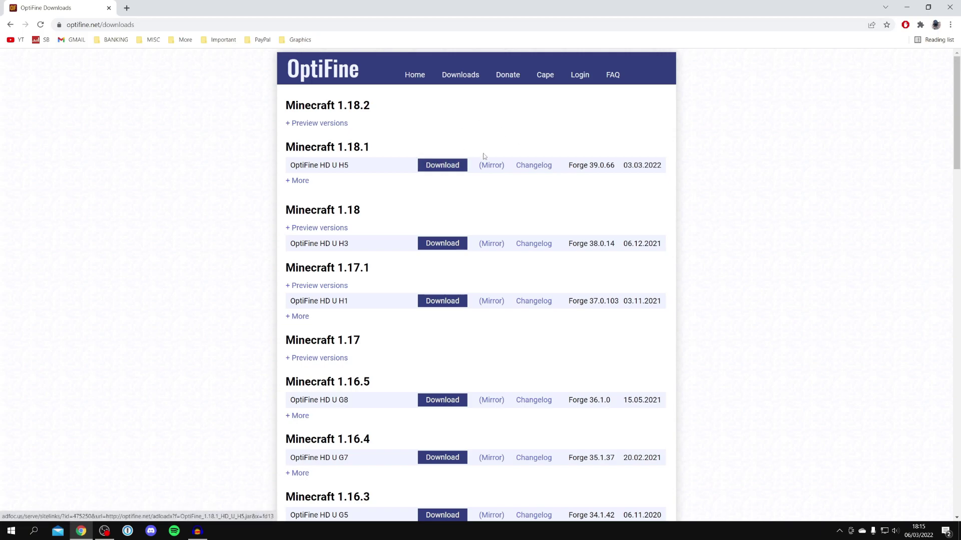
left_click(449, 166)
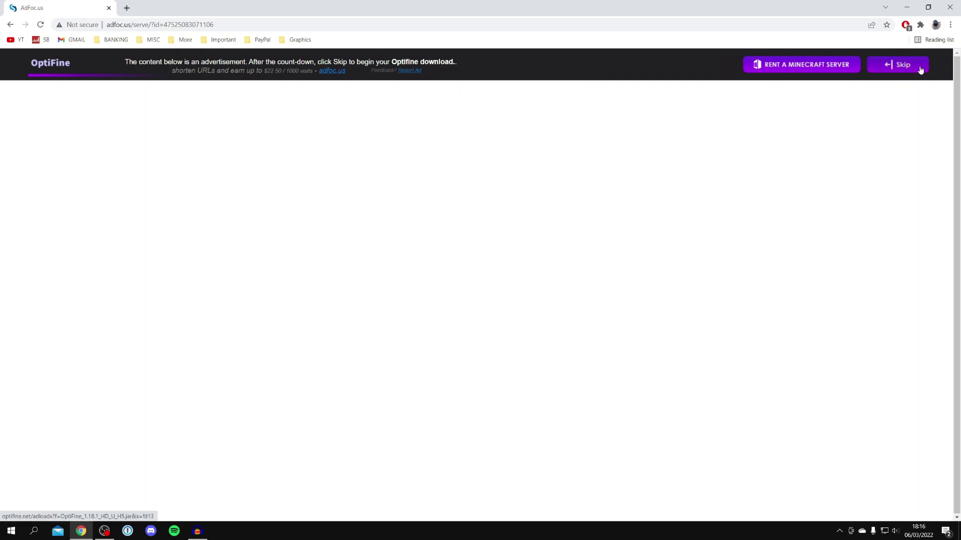
Step: Skip the adfoc.us ad, download the OptiFine_1.18.1_HD_U_H5 jar, and shrink the browser window
left_click(899, 65)
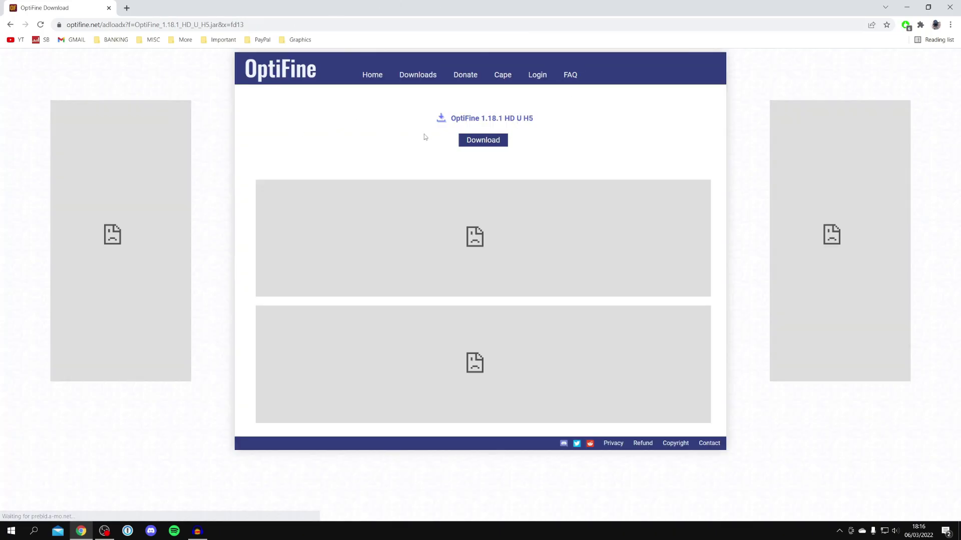
left_click(470, 141)
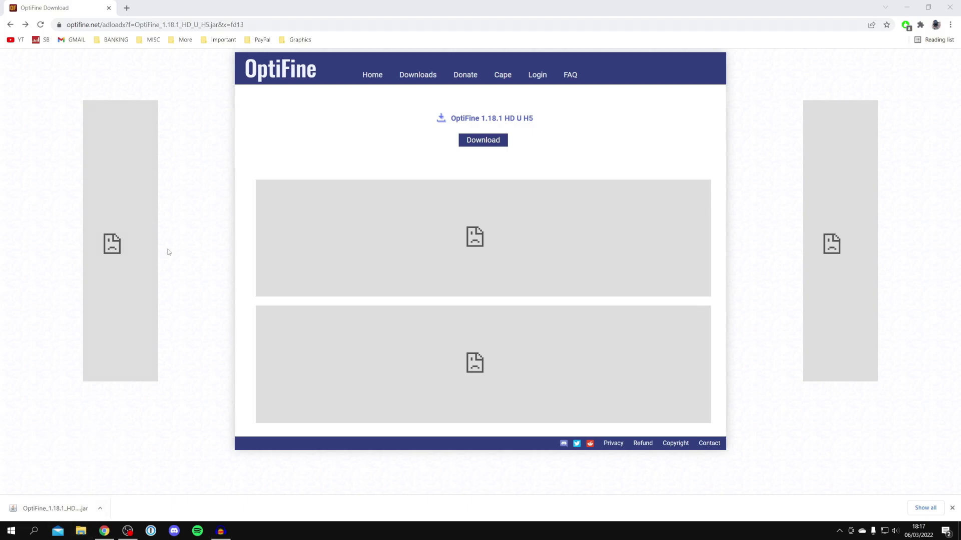
double_click(317, 5)
Step: Drag the OptiFine 1.18.1 jar onto the desktop, close Chrome, and select the jar
left_click_drag(314, 335, 88, 114)
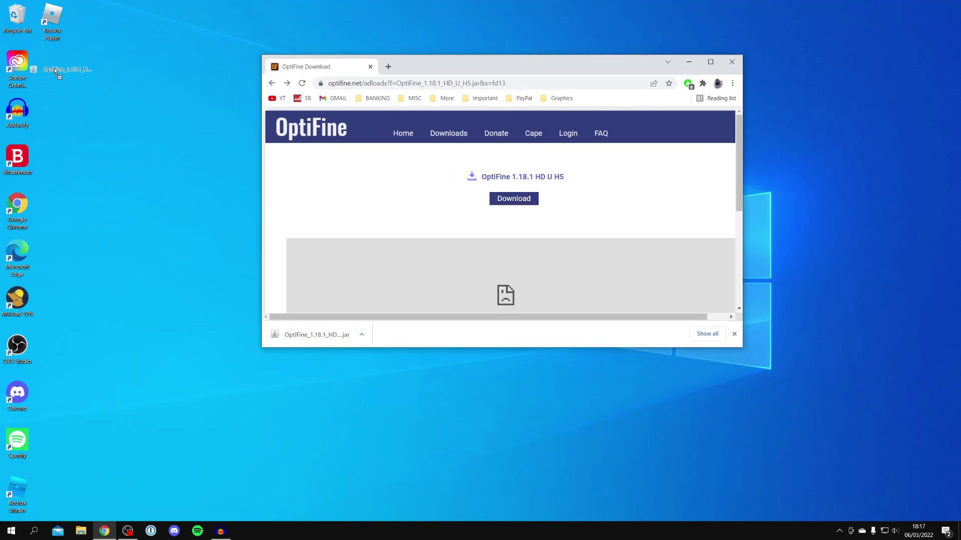
left_click_drag(54, 68, 54, 68)
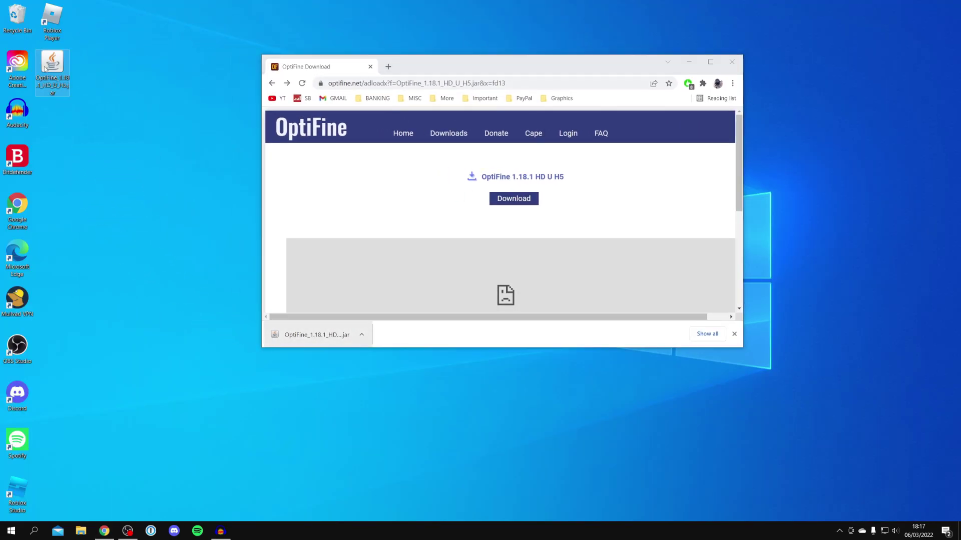
left_click(728, 63)
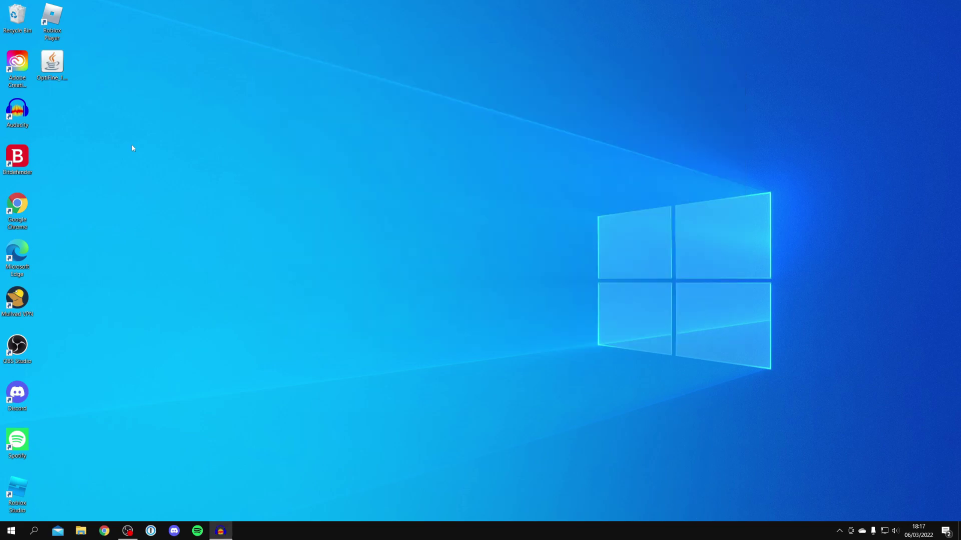
left_click(55, 69)
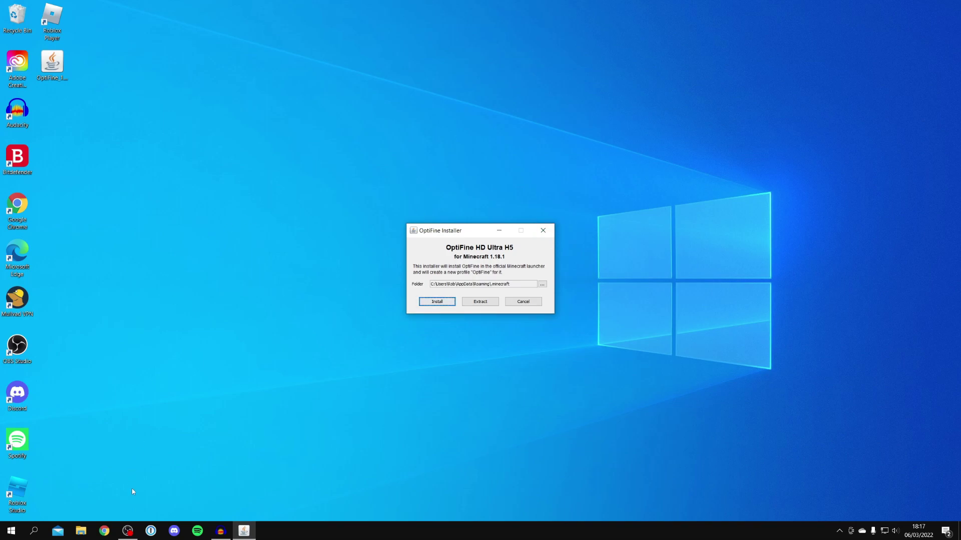
left_click(105, 530)
type("java")
key("Return")
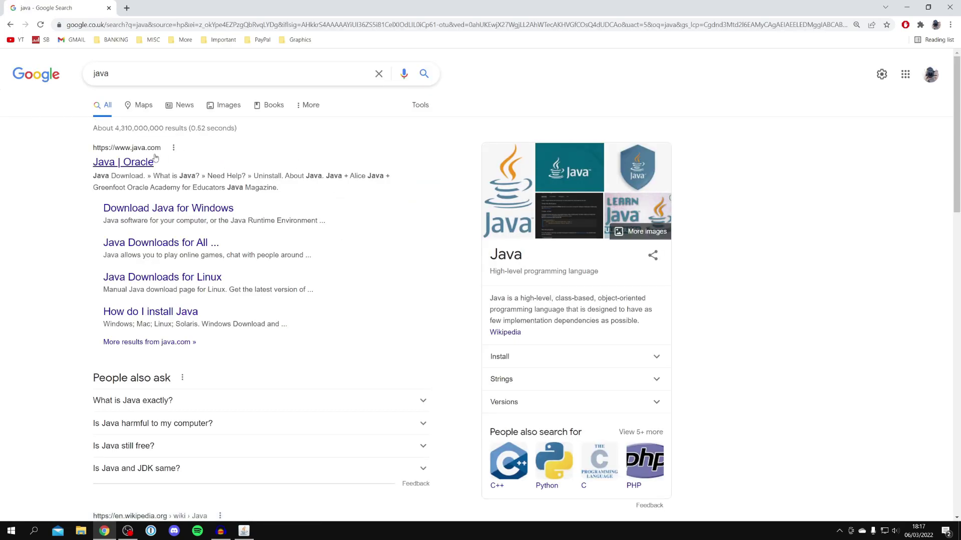
left_click(138, 161)
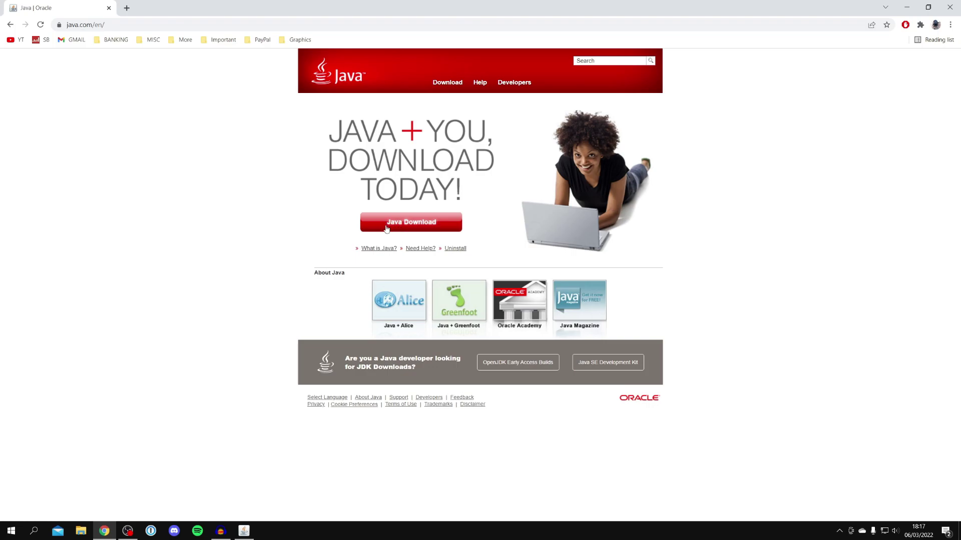
left_click(407, 219)
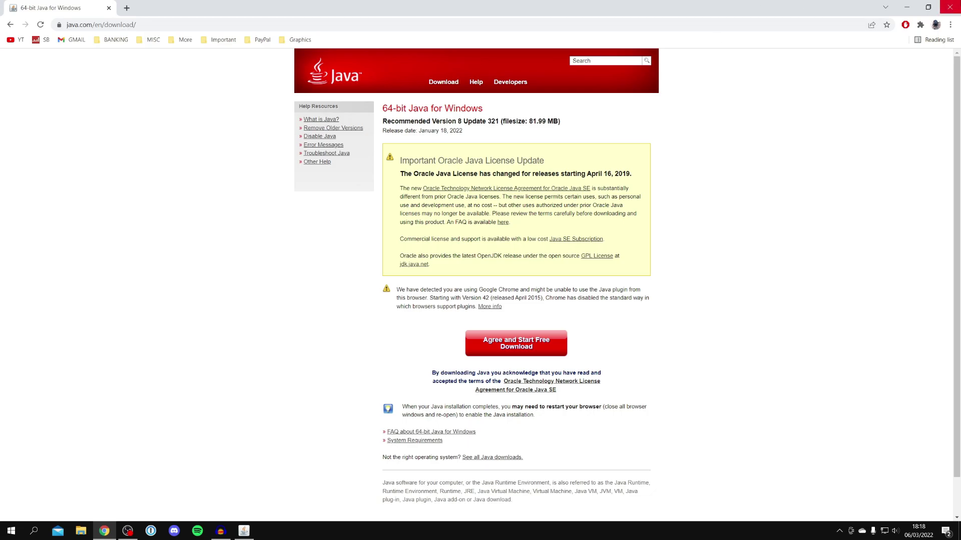
left_click(950, 7)
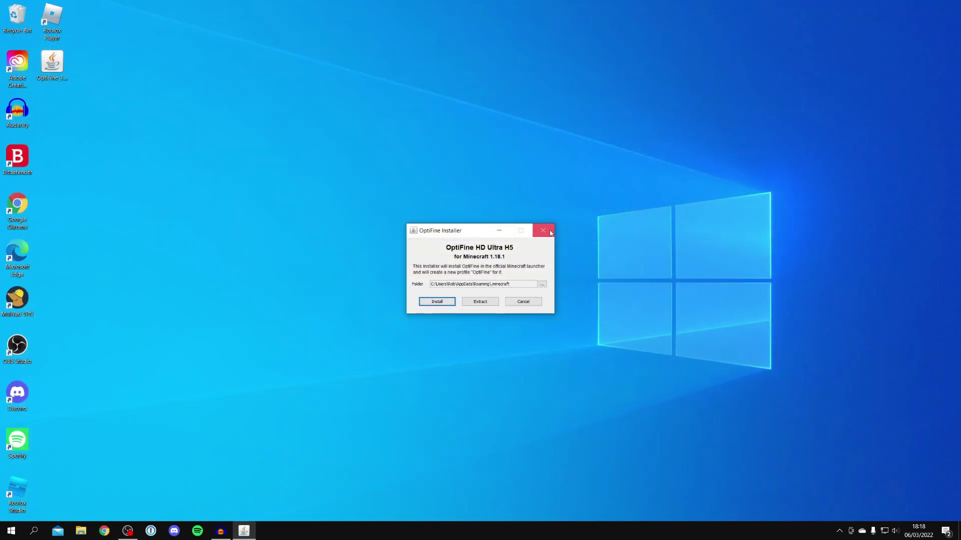
Step: Open the OptiFine jar with Java(TM) Platform SE binary and confirm the successful installation
left_click(549, 230)
left_click(52, 75)
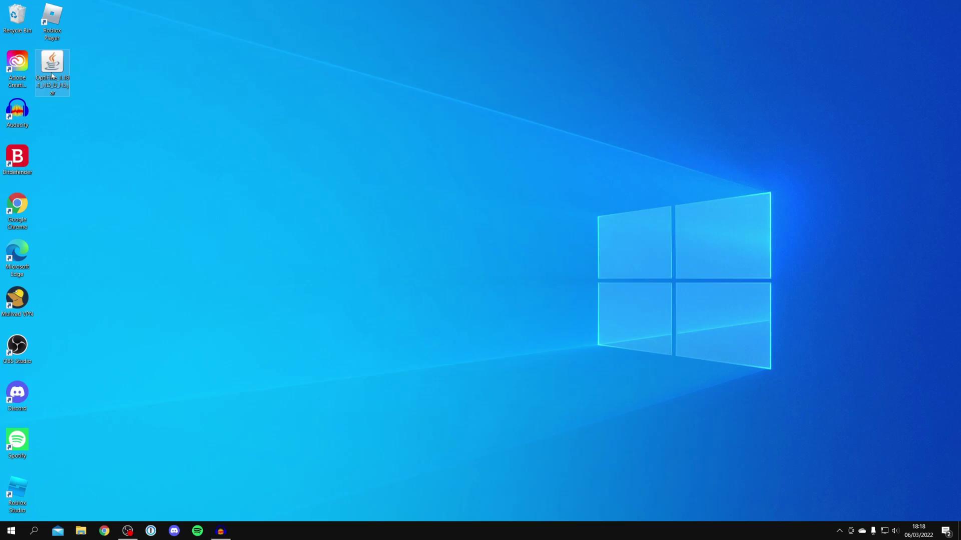
right_click(52, 75)
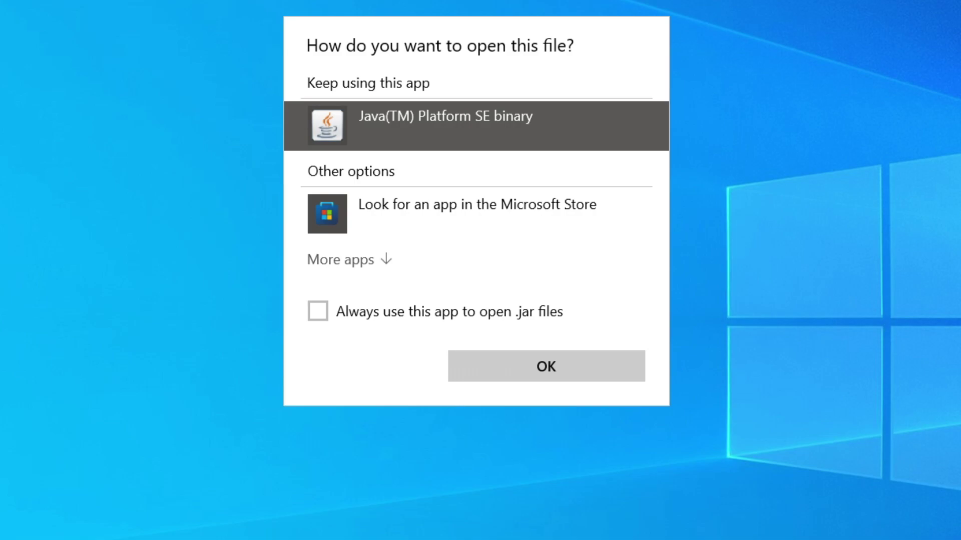
left_click(350, 259)
scroll(370, 225, "down", 3)
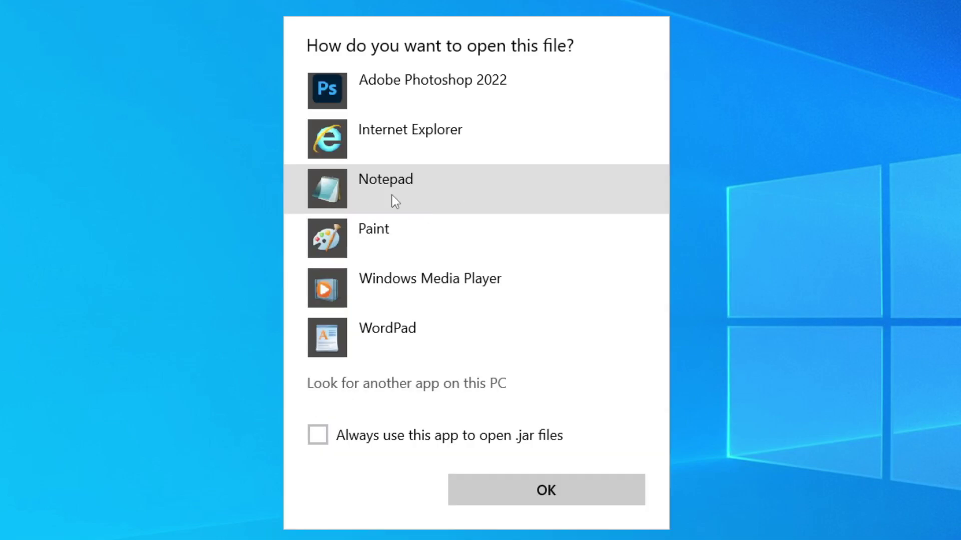
scroll(396, 201, "up", 3)
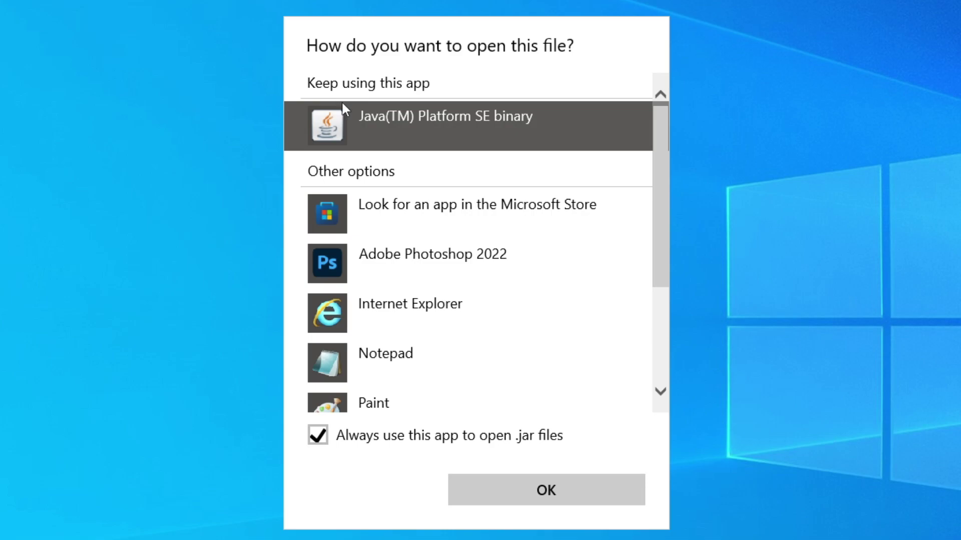
left_click(467, 484)
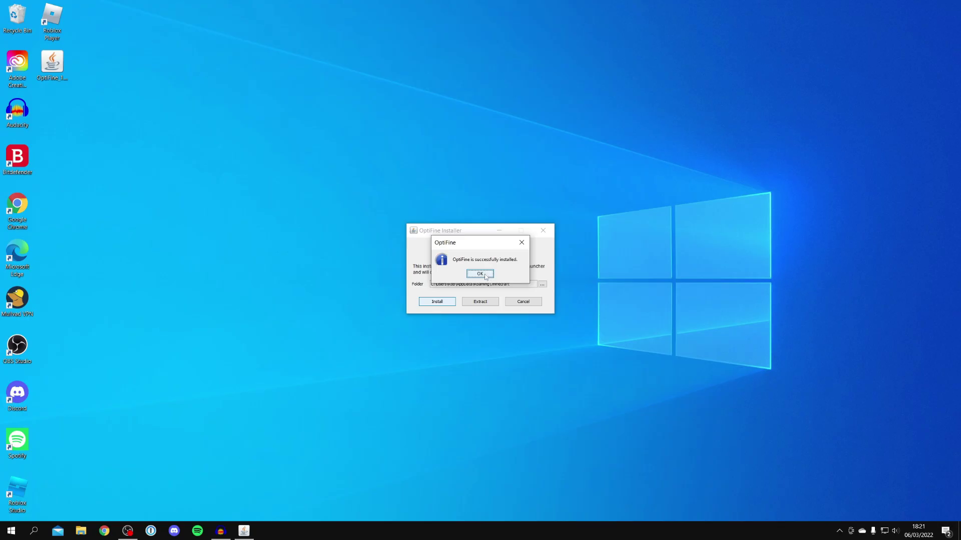
left_click(480, 274)
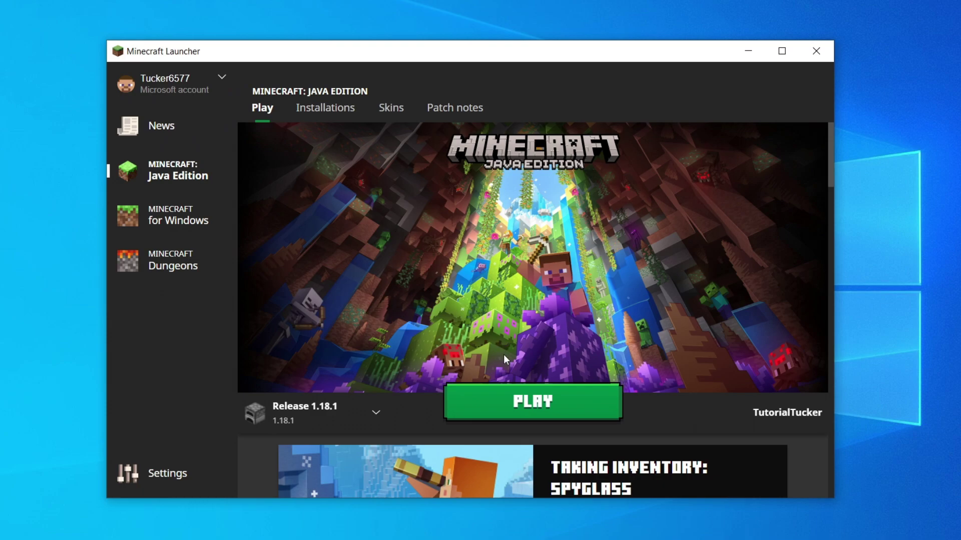
Step: Pick the OptiFine version, Play it from Installations, and accept the modified-installation risks
left_click(300, 409)
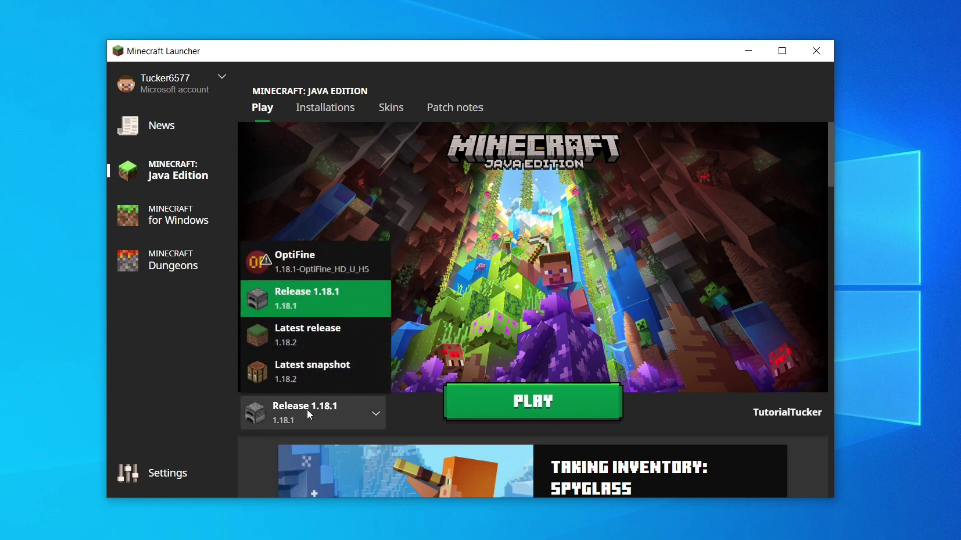
left_click(329, 274)
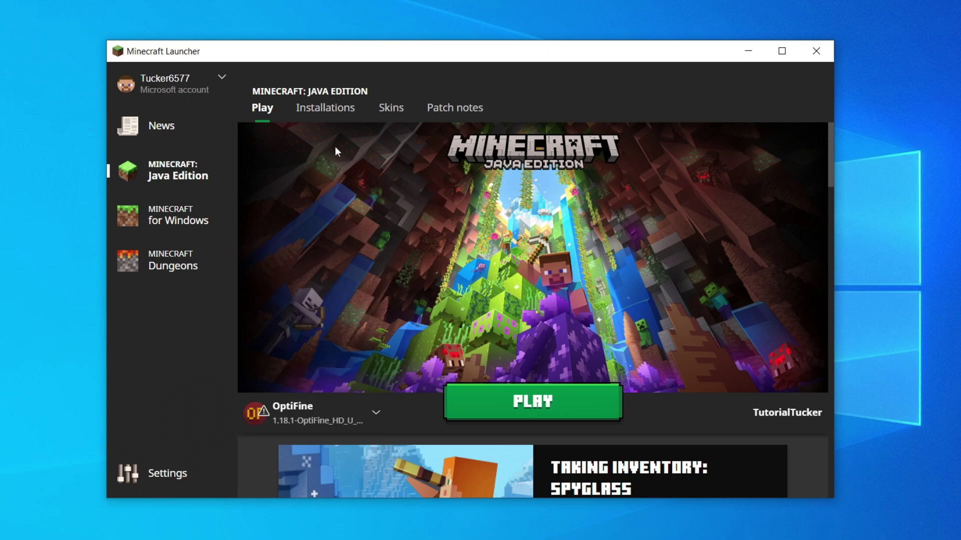
left_click(318, 112)
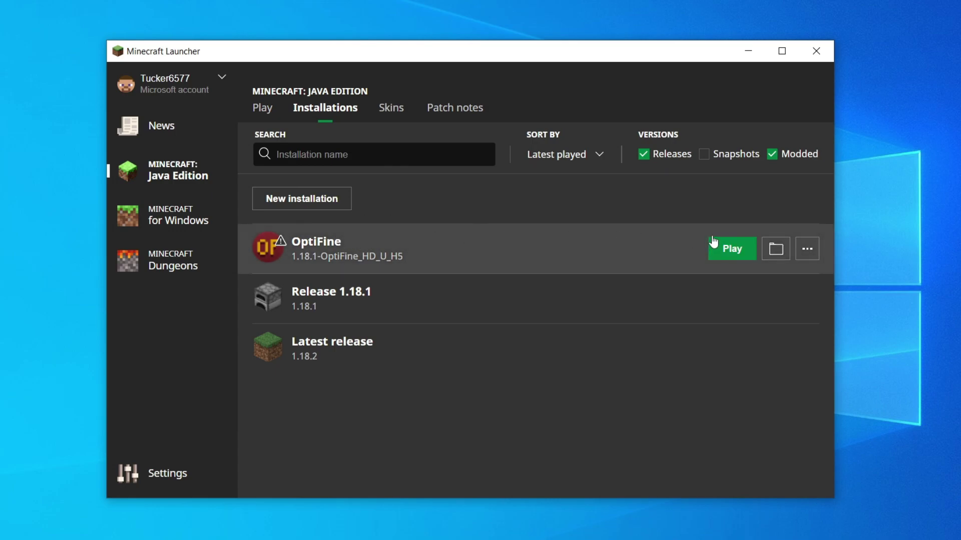
left_click(716, 242)
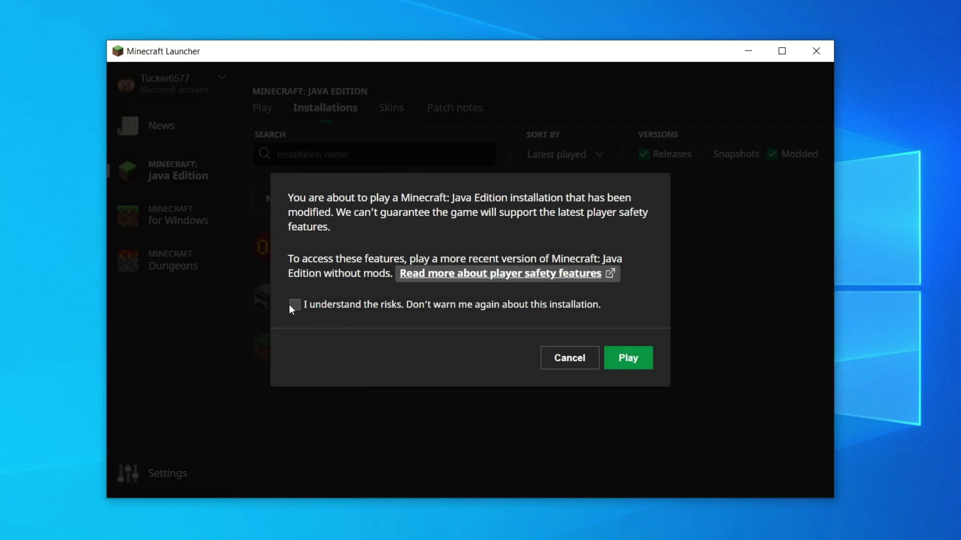
left_click(292, 304)
left_click(643, 363)
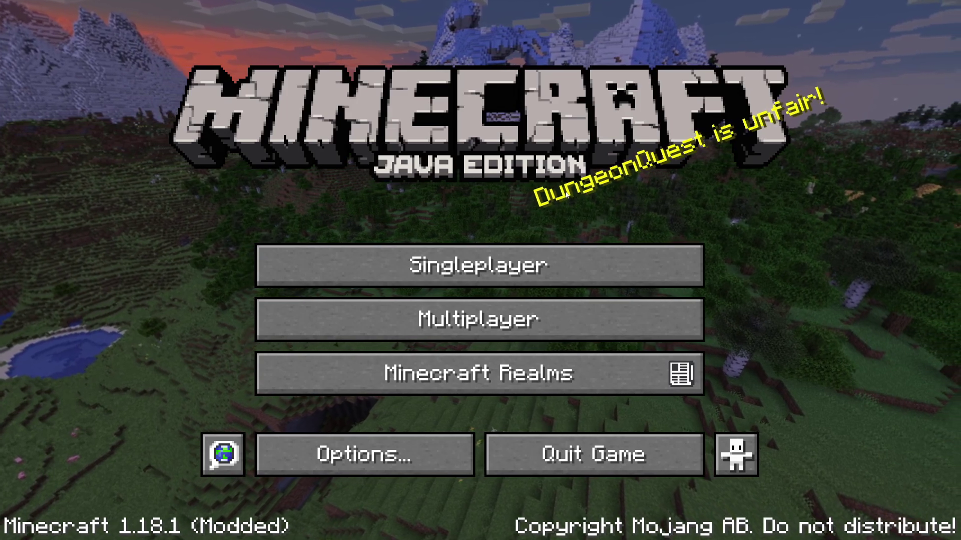
left_click(321, 466)
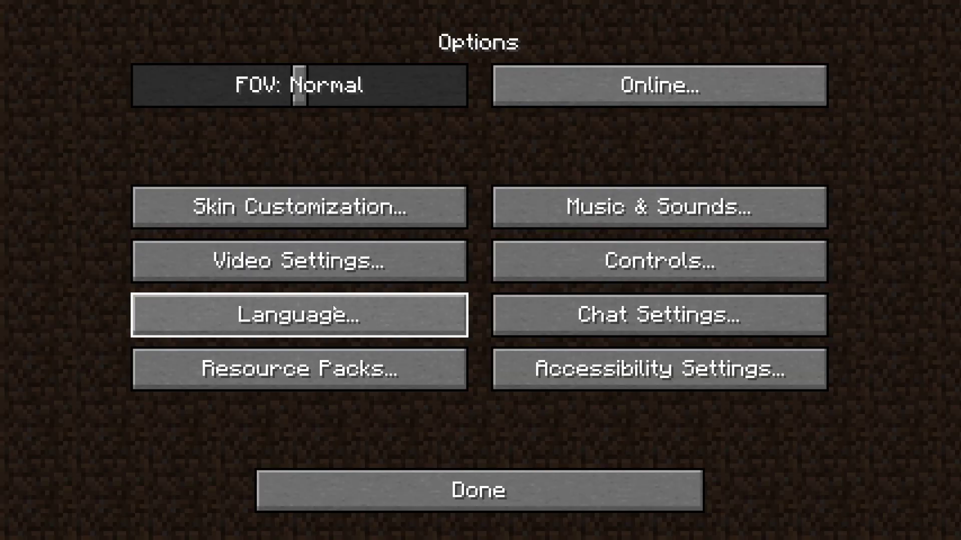
left_click(327, 277)
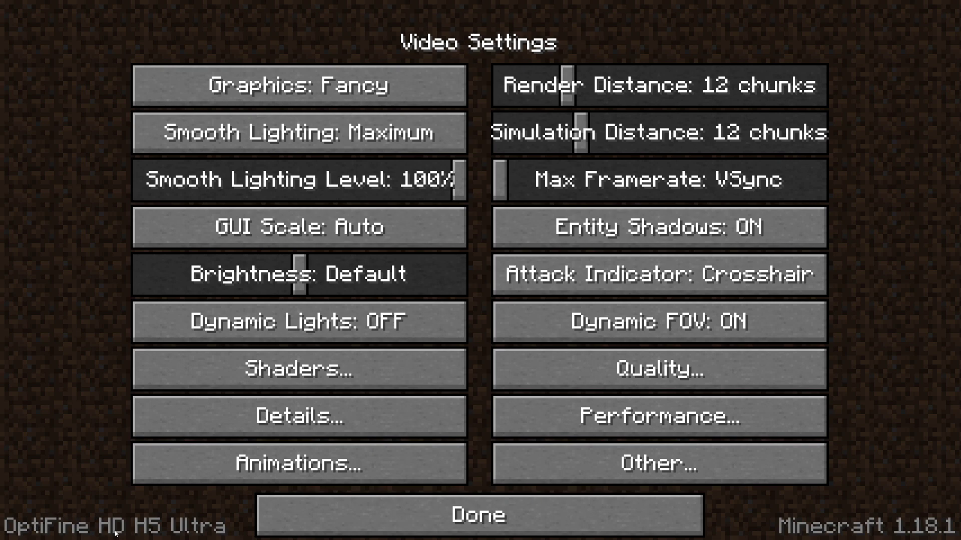
left_click(313, 525)
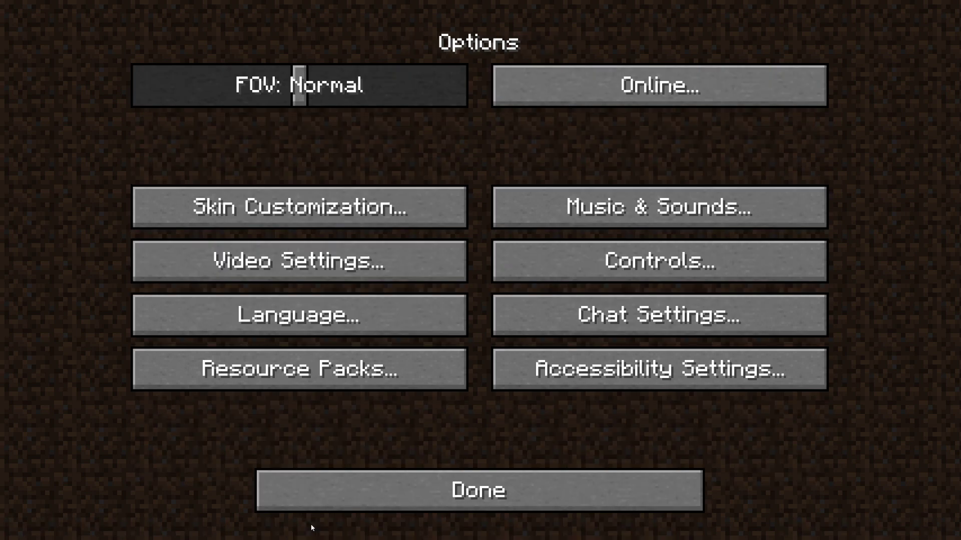
left_click(332, 504)
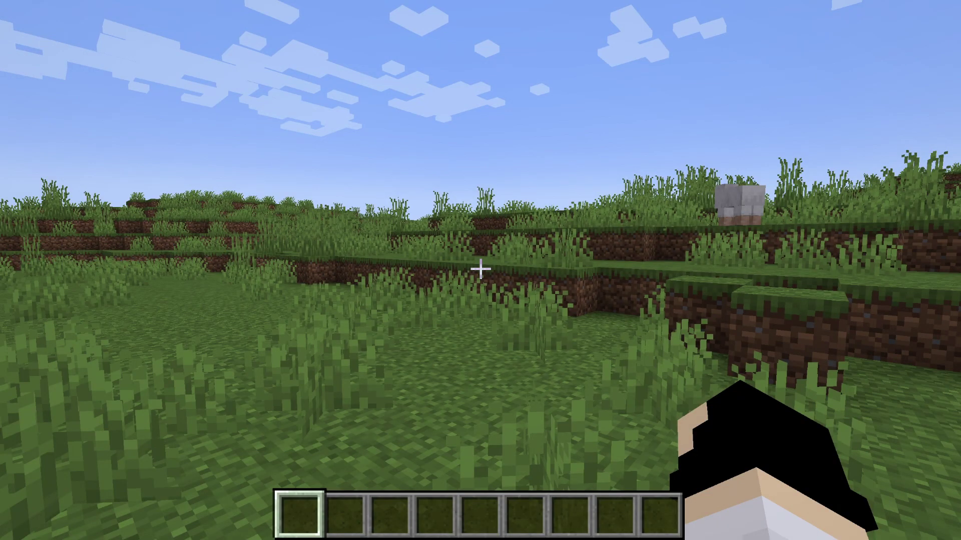
Step: Walk the player down to the sandy beach by the sea and pause the game
key("w")
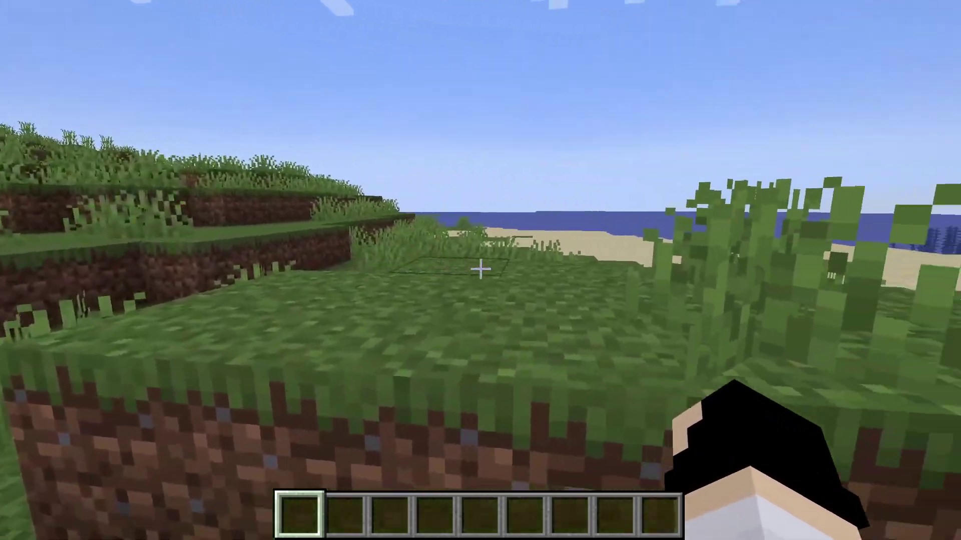
key("w")
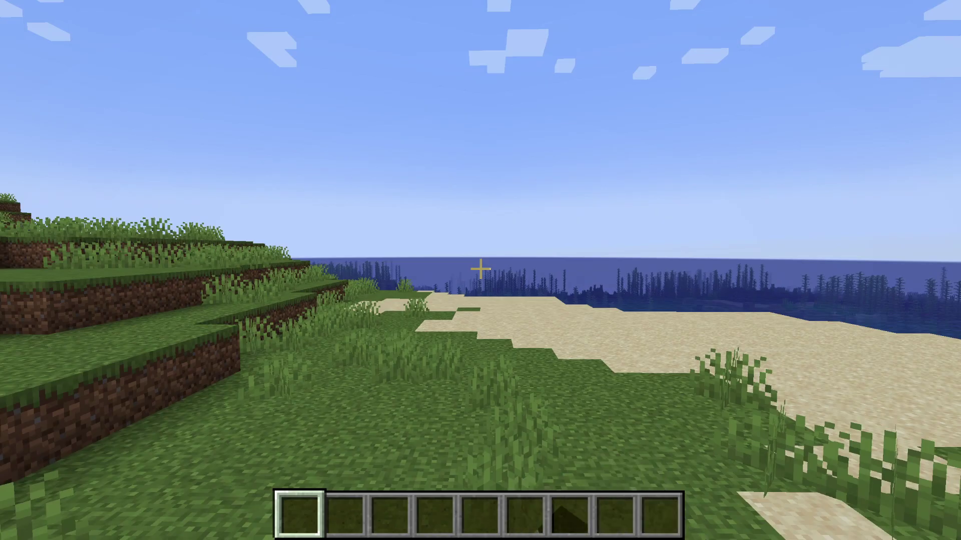
key("Escape")
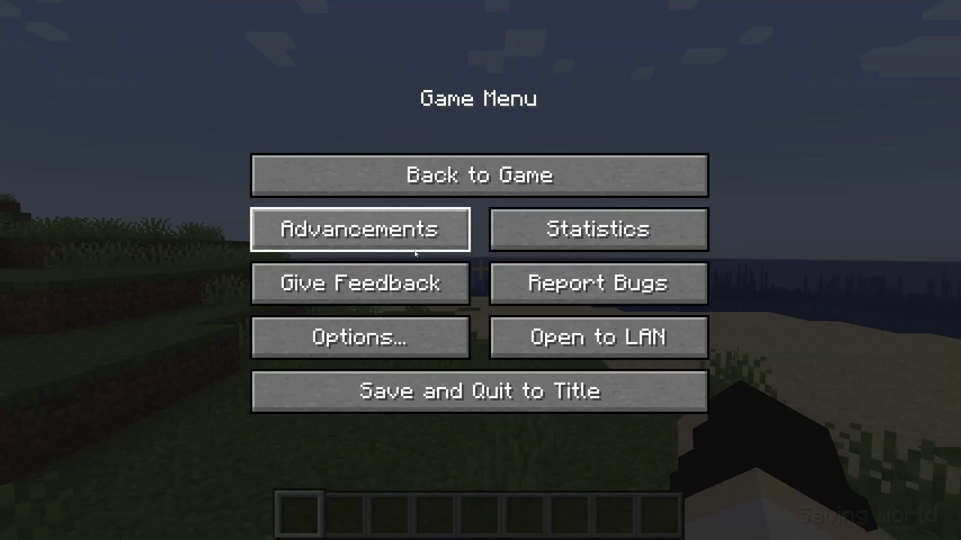
Step: Review OptiFine's Video Settings and Details page, then return to the game
left_click(432, 336)
left_click(393, 263)
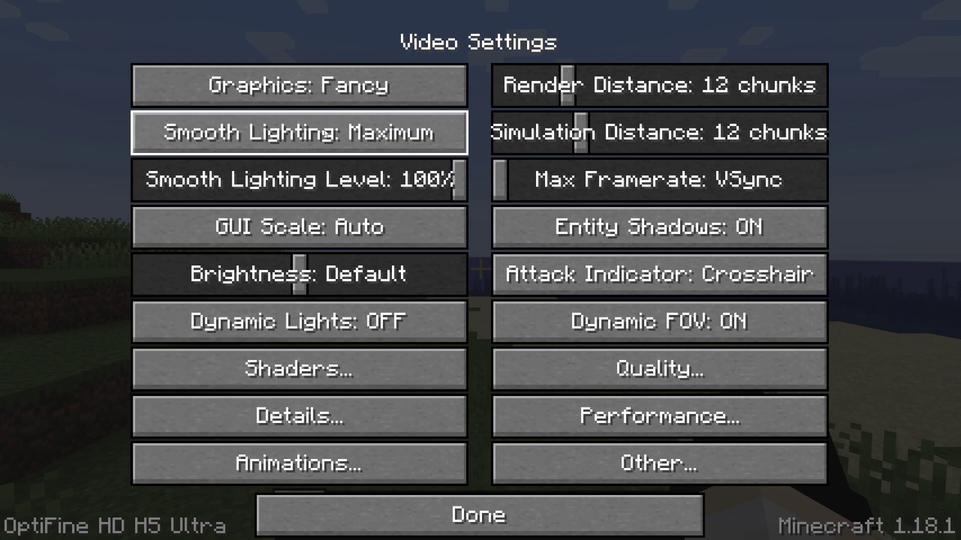
mouse_move(672, 226)
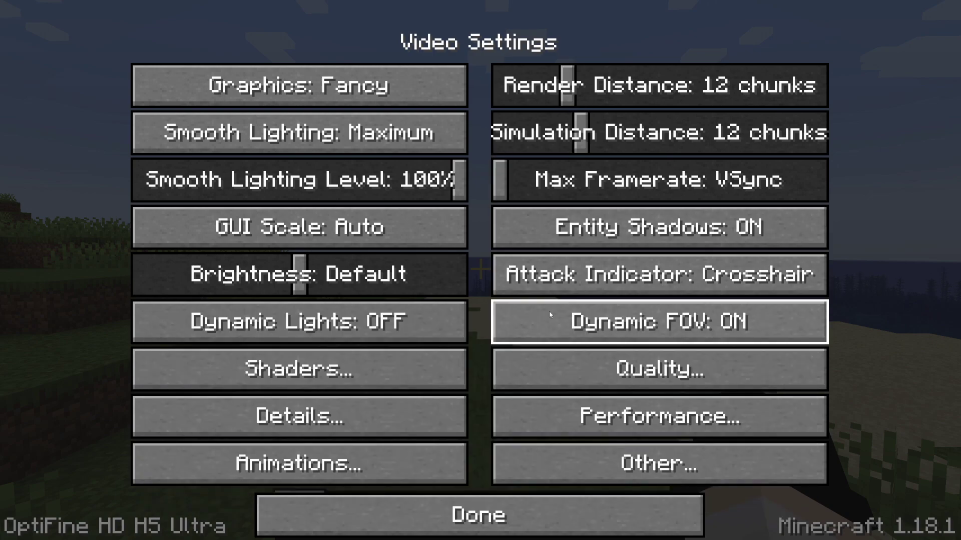
left_click(382, 404)
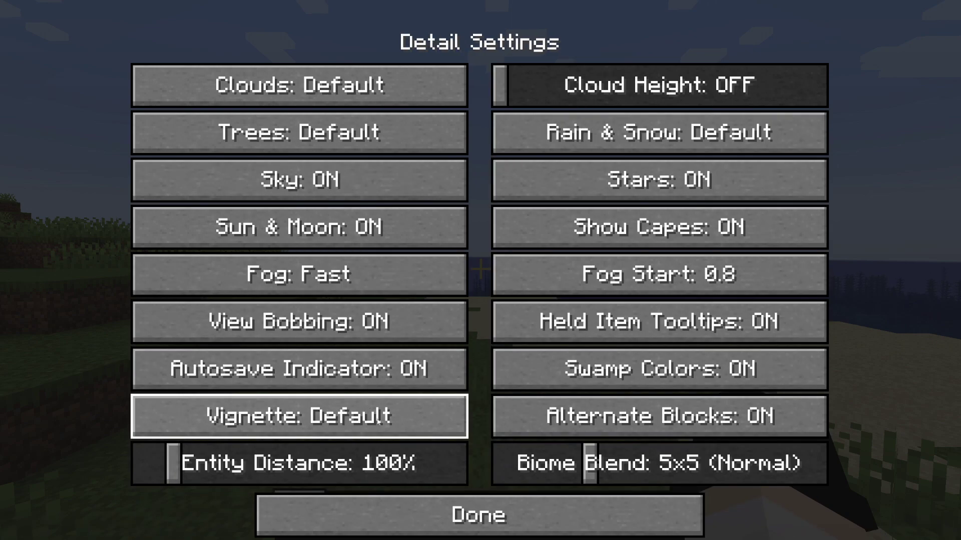
left_click(359, 514)
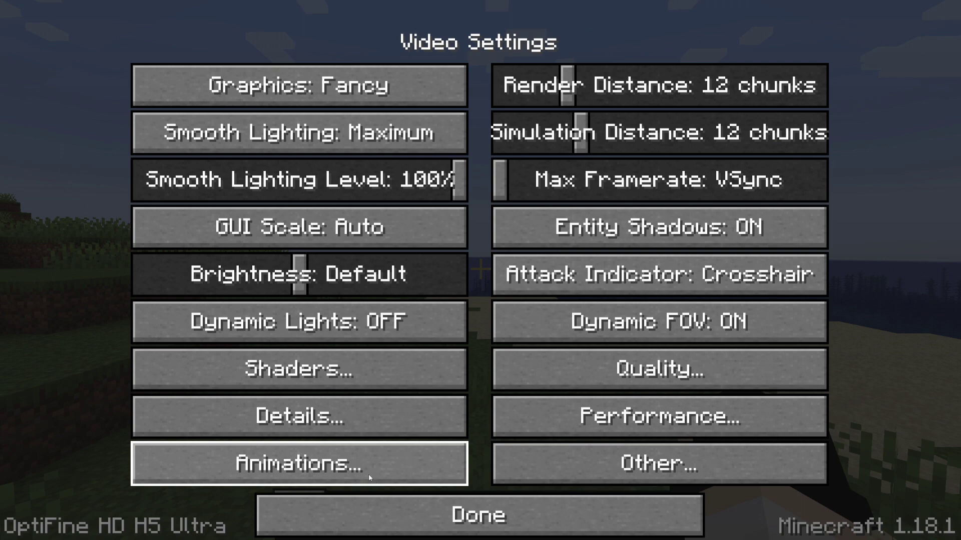
key("Escape")
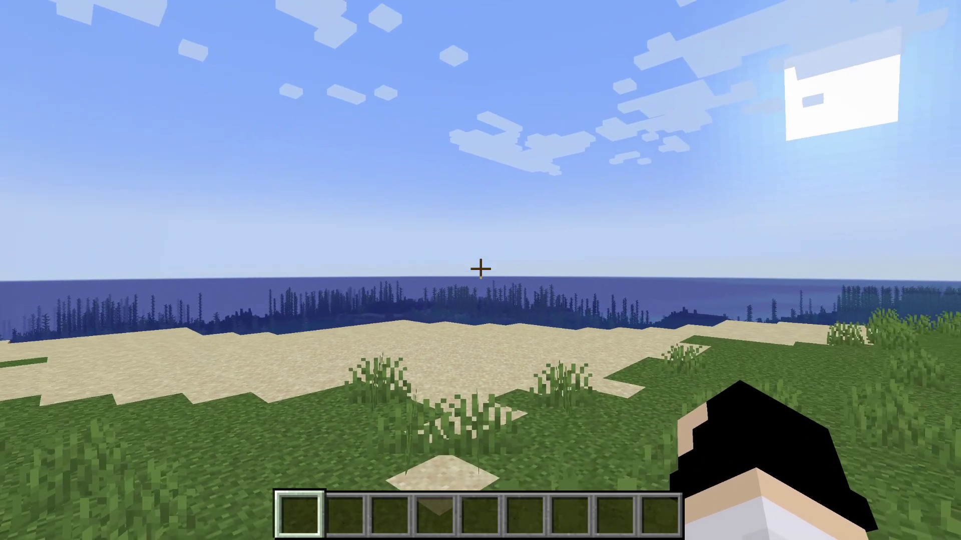